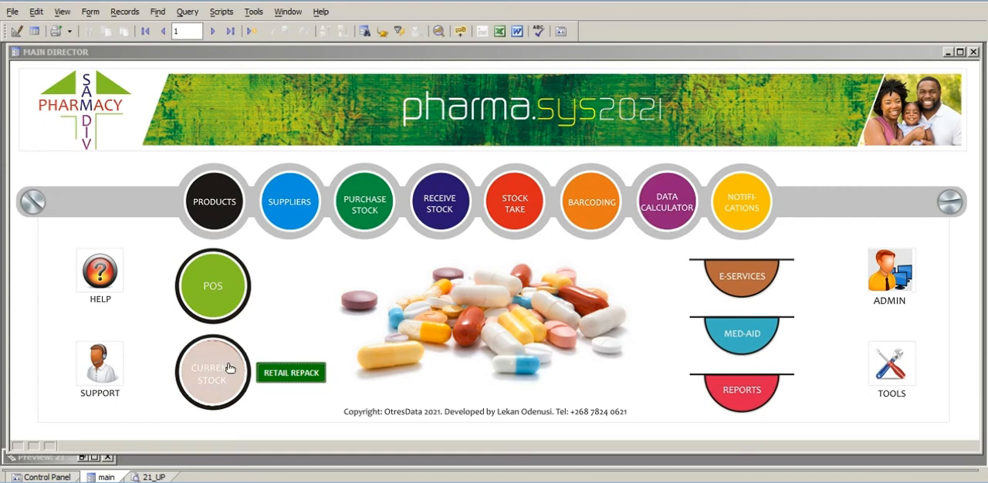
Copy the item code of Sildenafil 100mg from its current stock record and close the record.
left_click(213, 374)
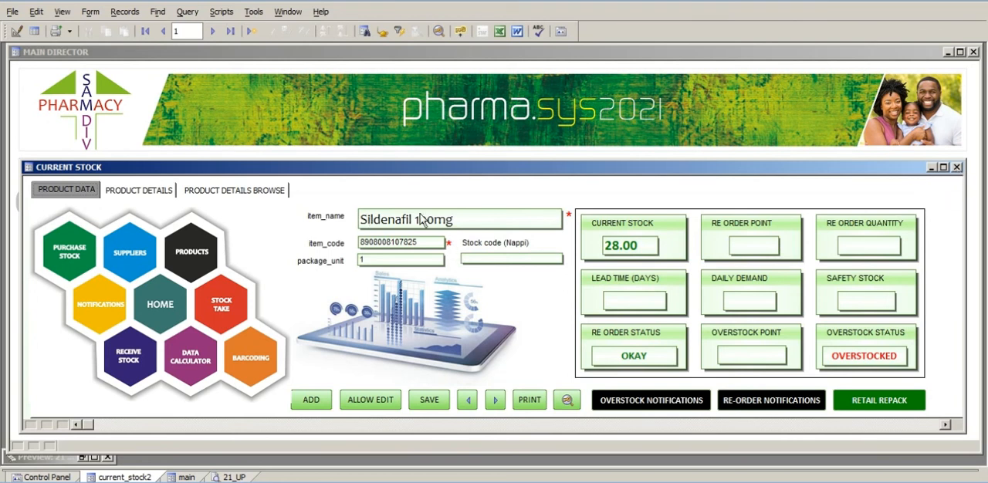
double_click(393, 244)
key("ctrl+c")
right_click(393, 246)
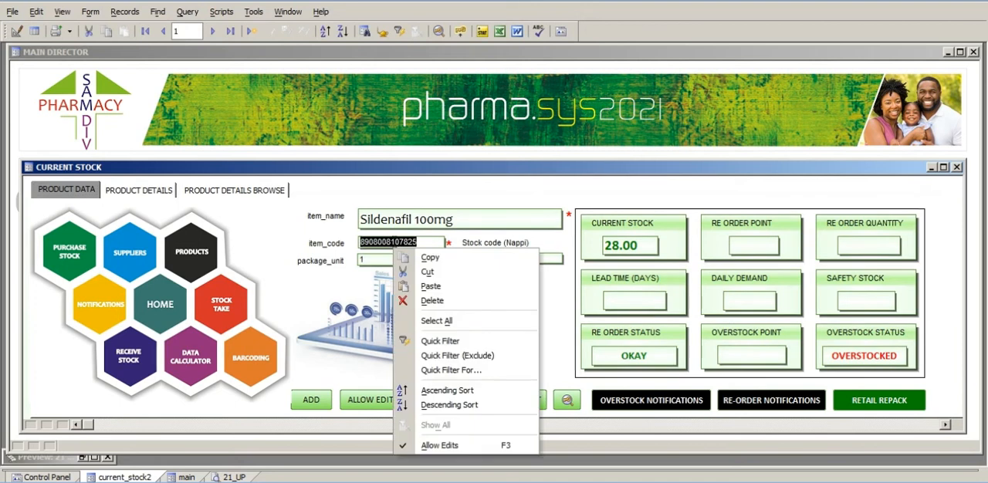
left_click(435, 259)
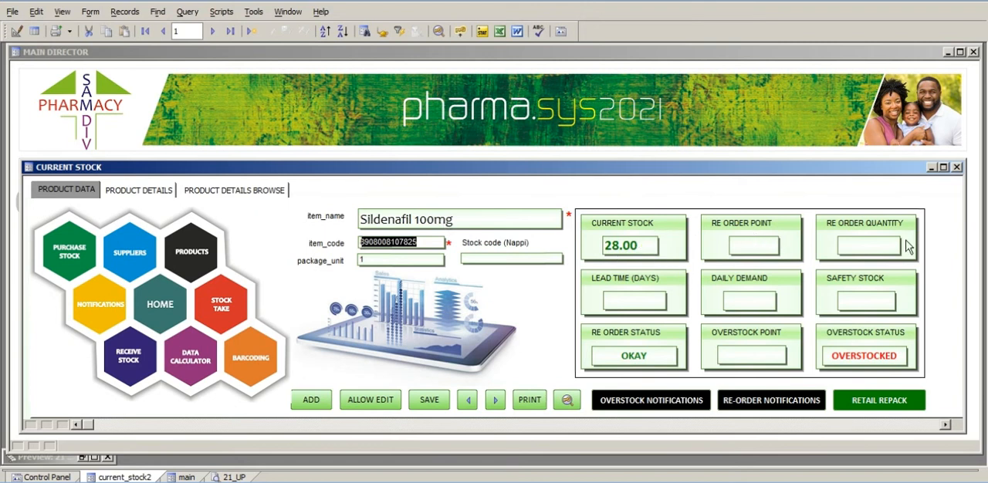
left_click(956, 167)
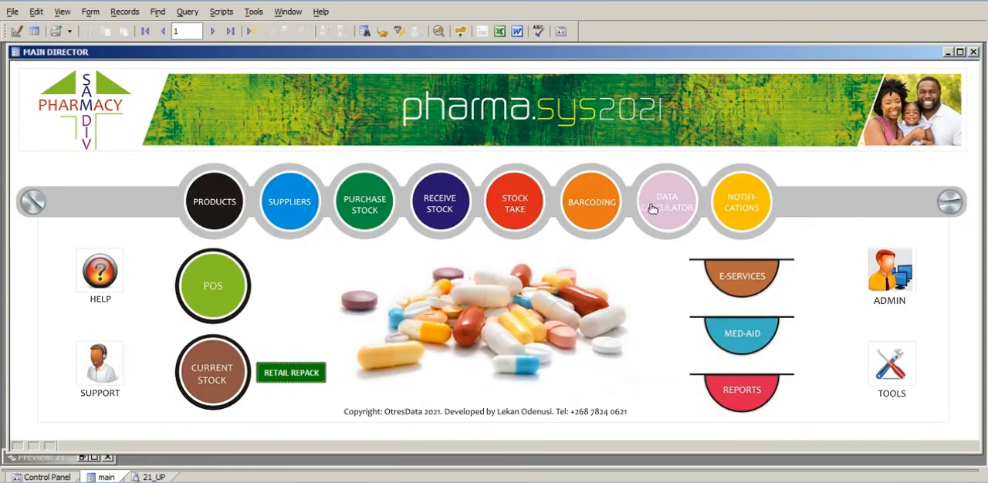
Find the Sildenafil 100mg record in the stock data calculator by Item_Code, using the copied code.
left_click(657, 205)
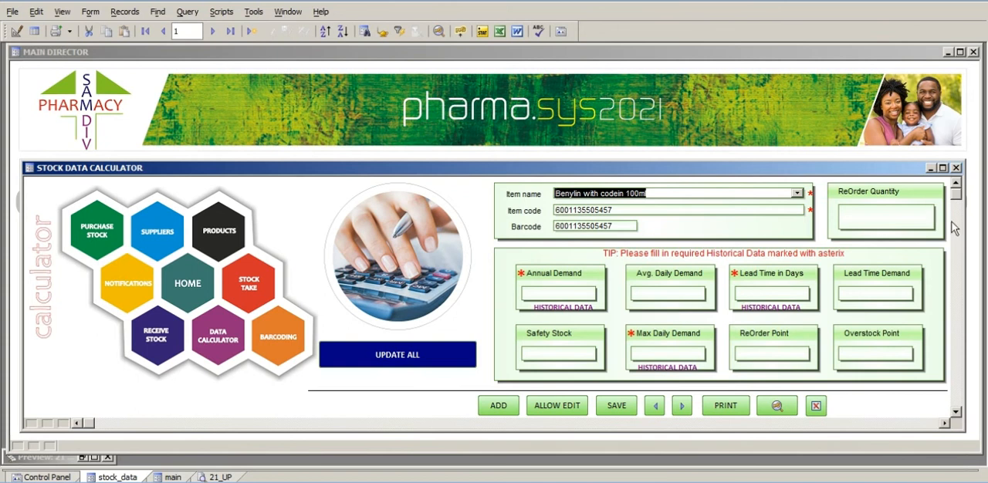
left_click(777, 407)
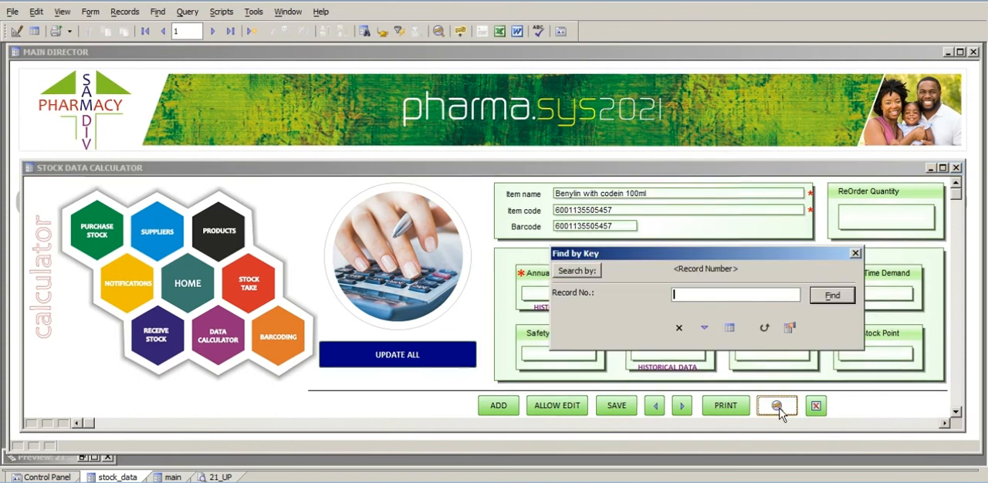
left_click(602, 272)
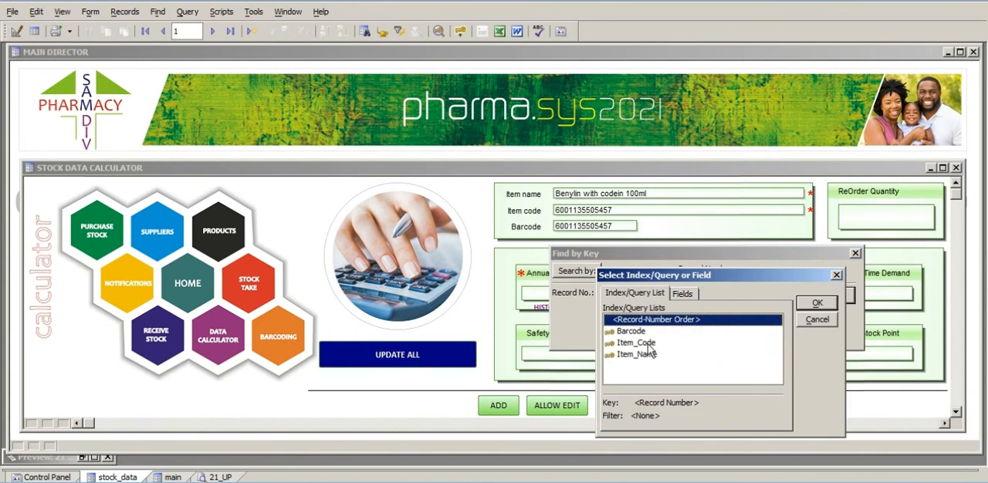
left_click(649, 344)
left_click(817, 303)
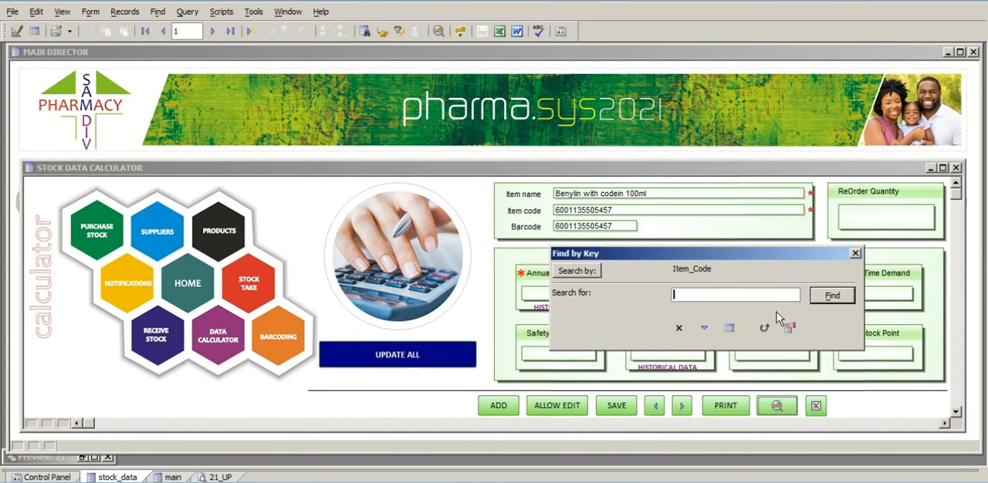
right_click(707, 296)
left_click(743, 341)
left_click(833, 296)
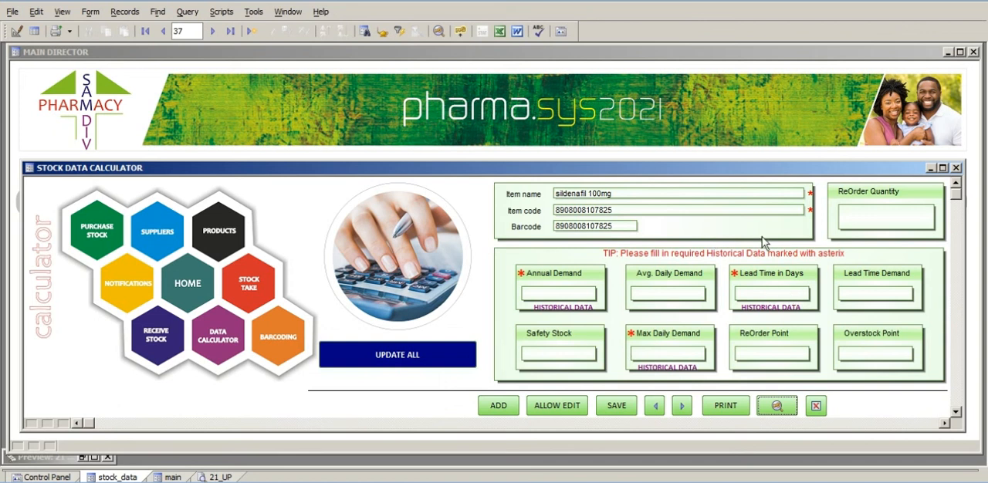
Set the annual demand to 1000 and the lead time to 7 days for Sildenafil 100mg.
left_click(562, 300)
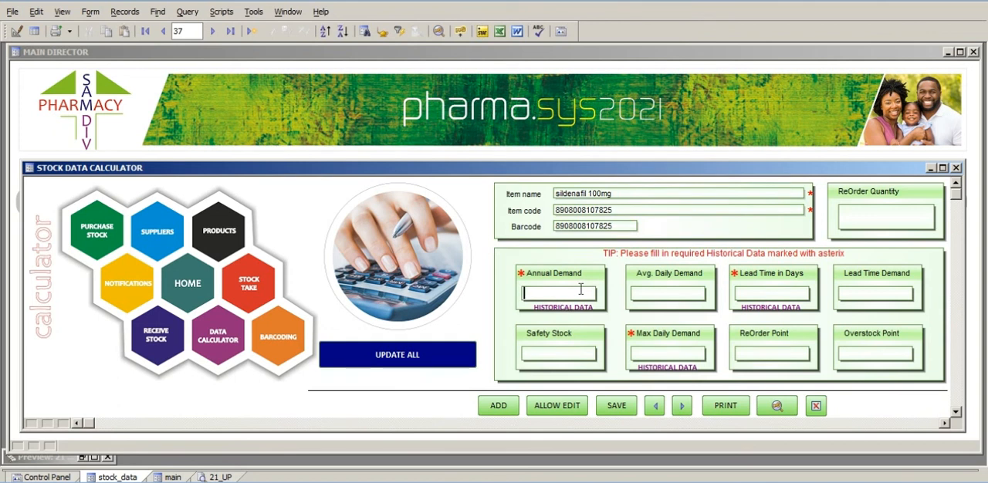
type("1000")
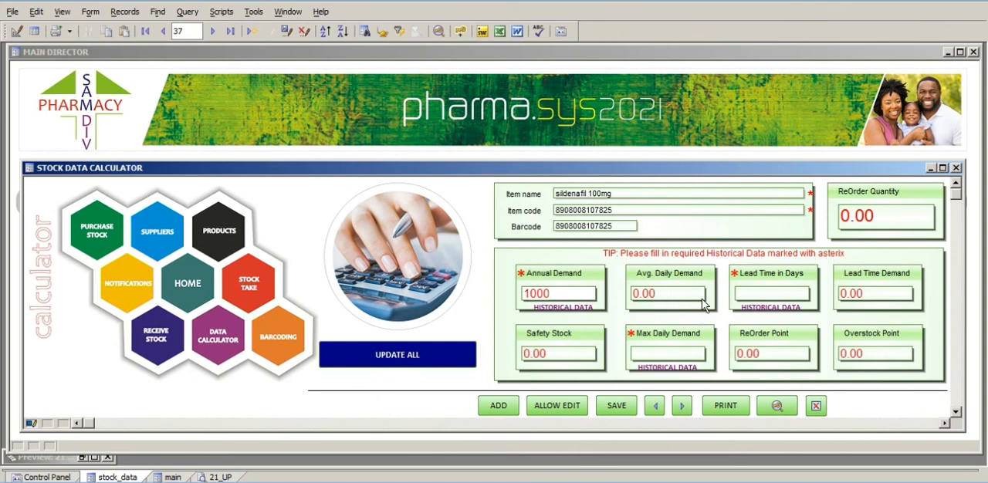
key("Tab")
key("Tab")
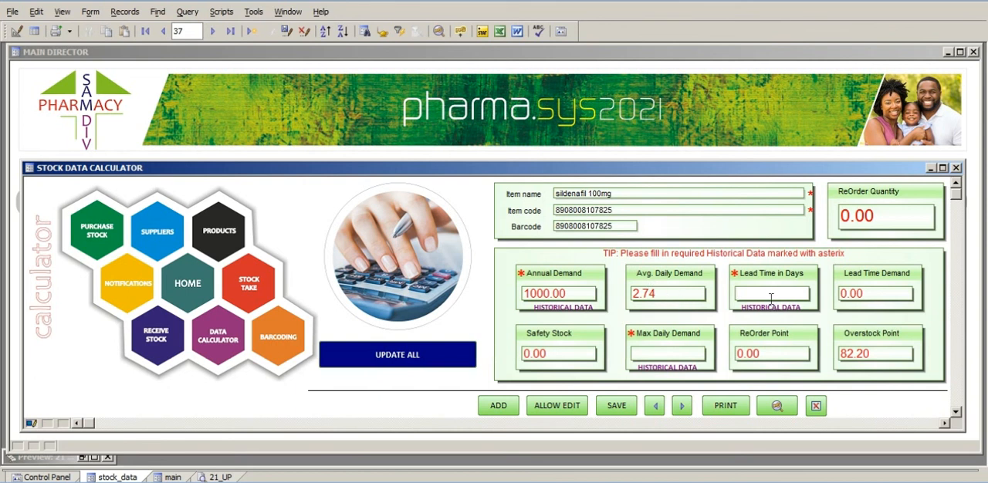
type("7")
key("Tab")
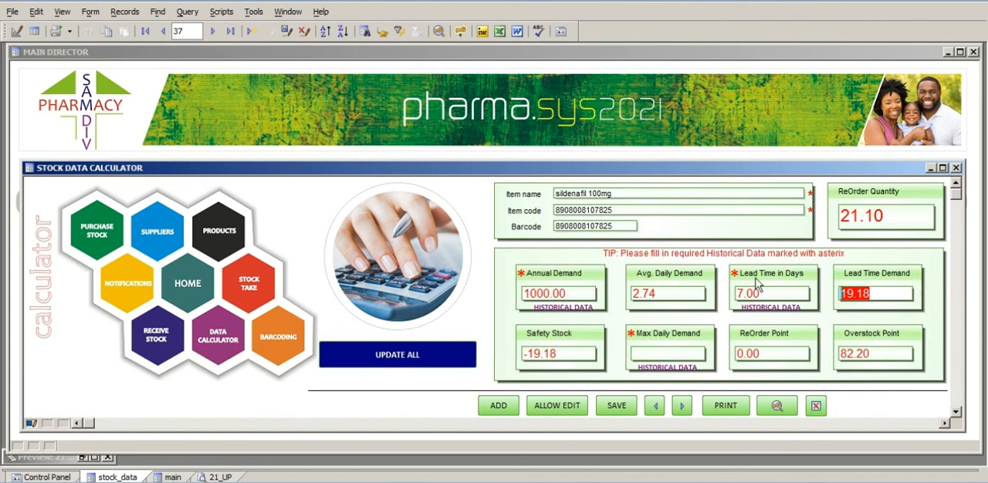
Set the maximum daily demand to 7 and save the calculator record.
left_click(654, 355)
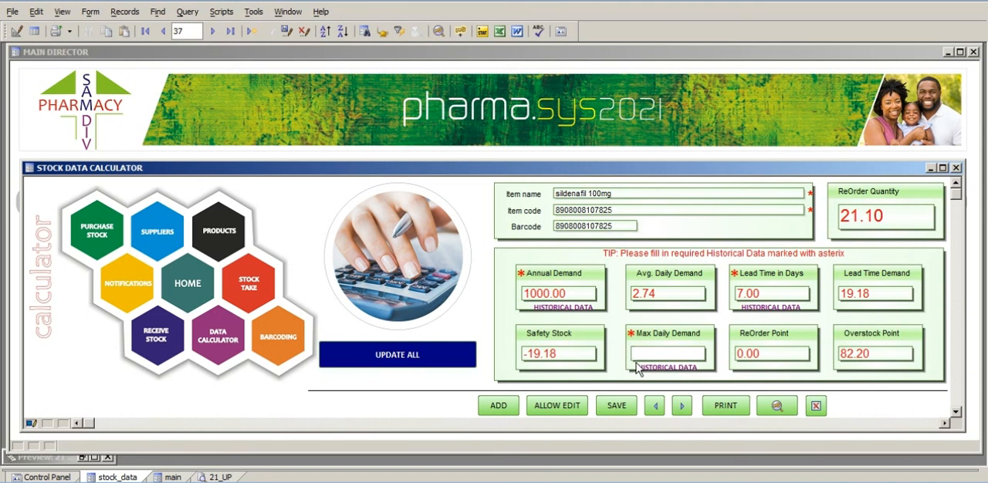
type("7")
left_click(809, 361)
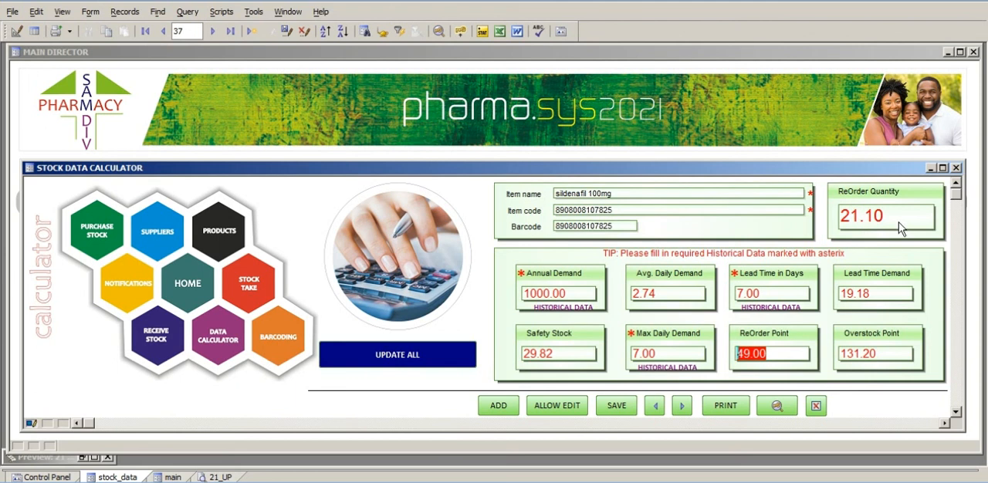
left_click(620, 407)
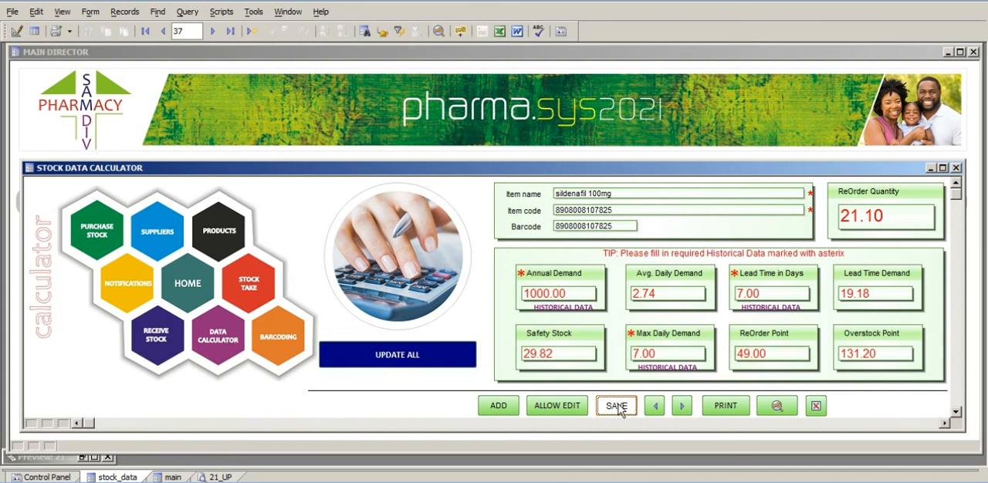
Update all stock data, authorising it with the password, save the record and close the stock data calculator.
left_click(403, 360)
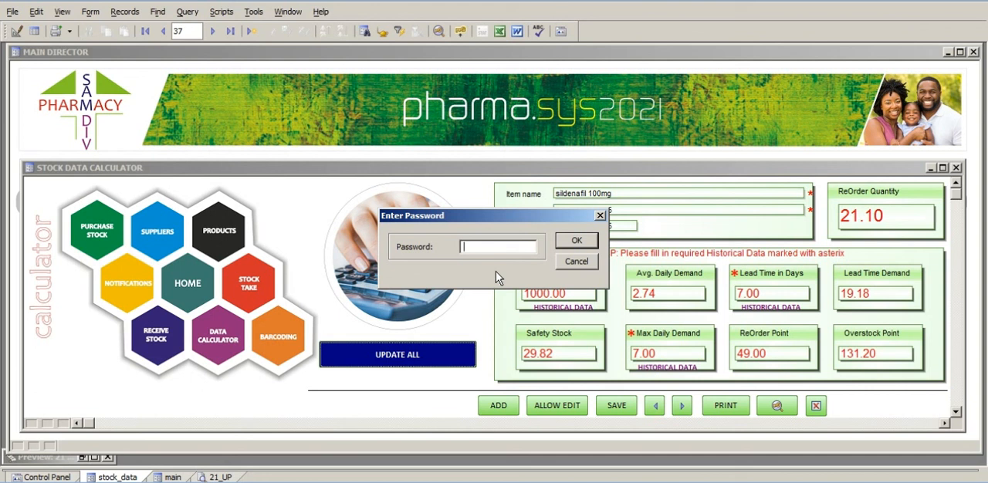
type("*****")
left_click(583, 243)
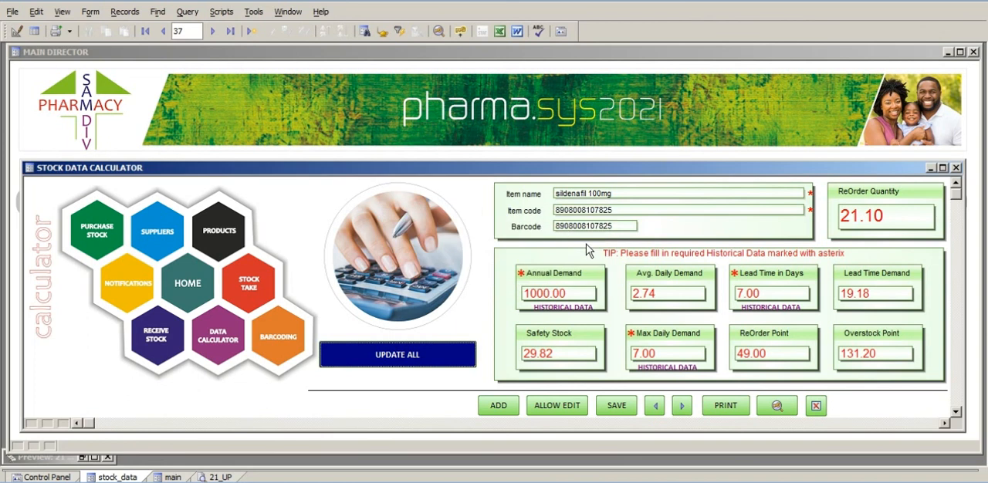
left_click(615, 404)
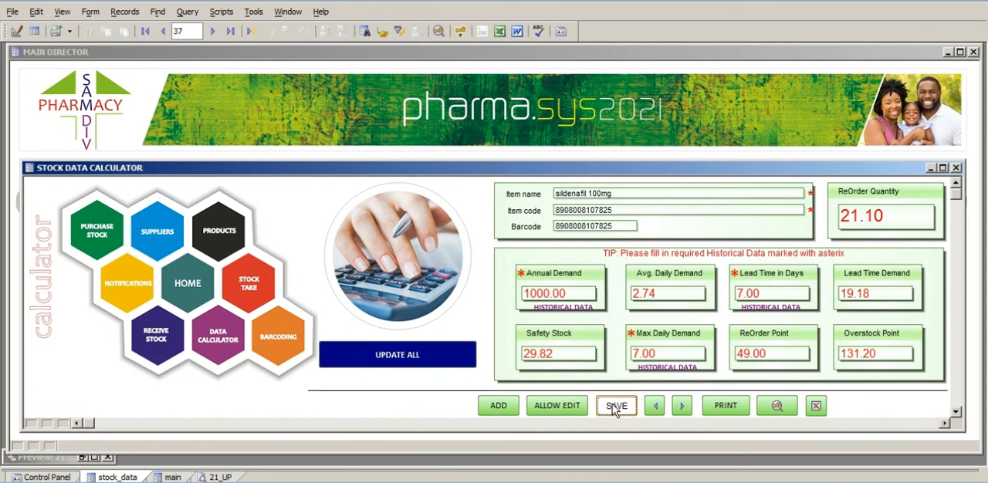
left_click(957, 169)
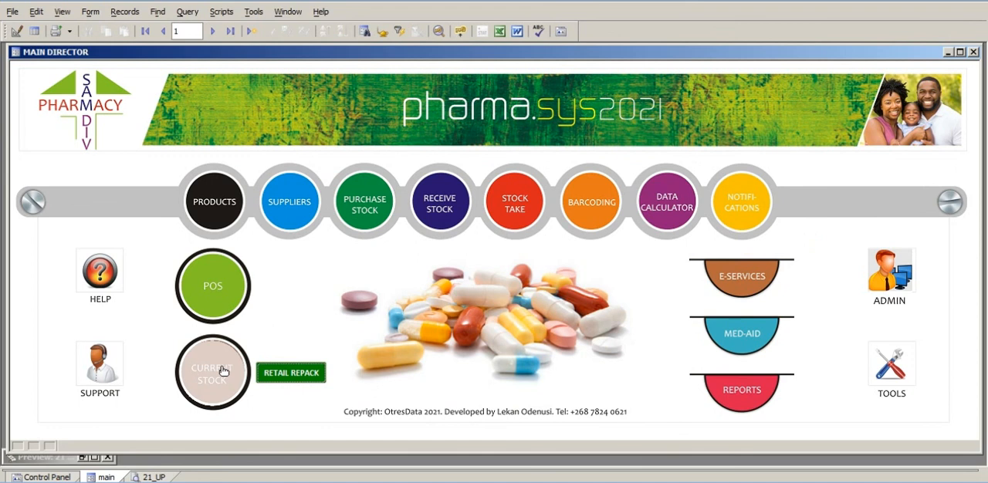
Check the reorder figures and stock statuses of Sildenafil 100mg in current stock, and close the record.
left_click(223, 371)
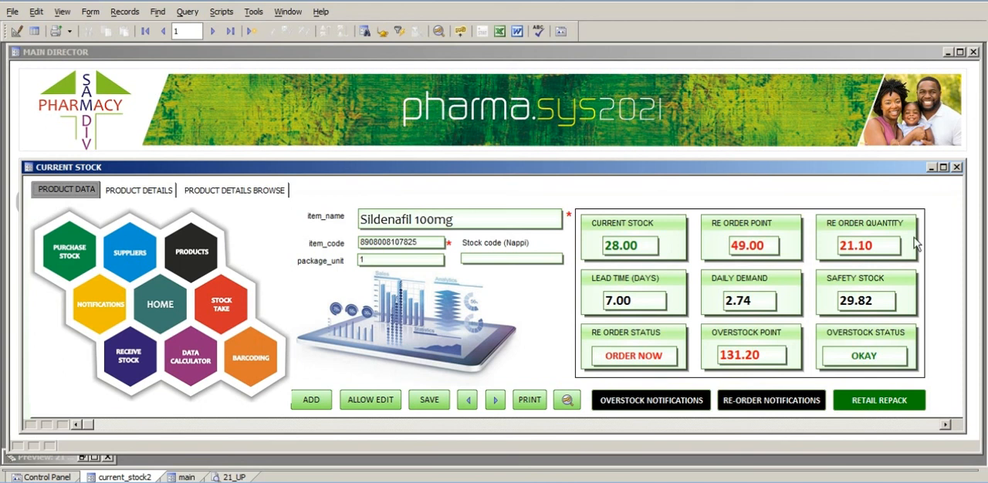
left_click(957, 167)
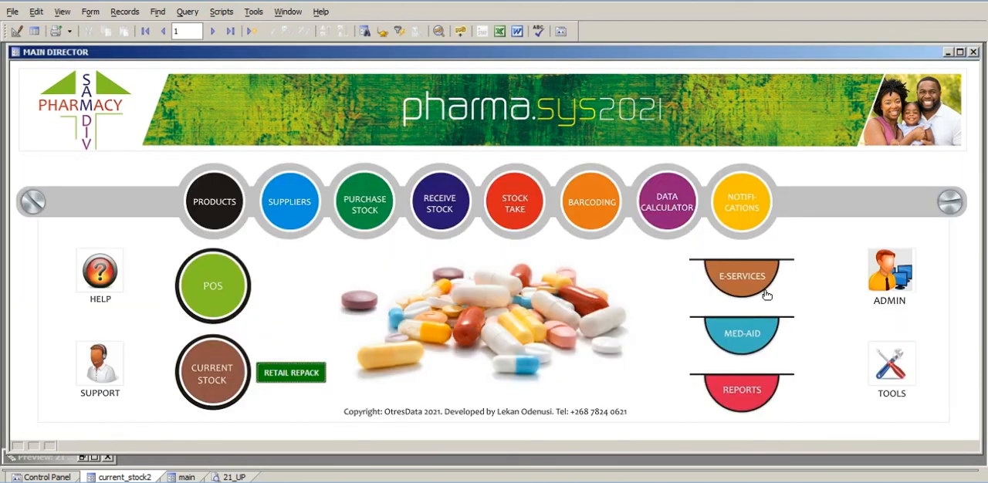